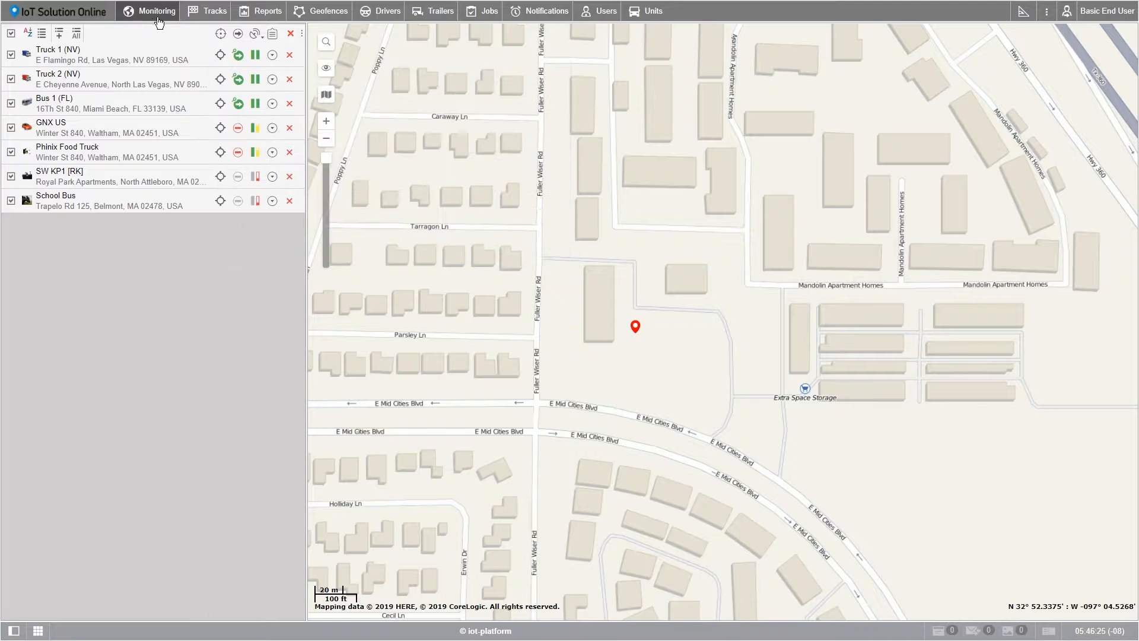
- Create a new geofence named "Exxon Station 221" with a 14 px name label
{"action": "left_click", "coordinate": [324, 18]}
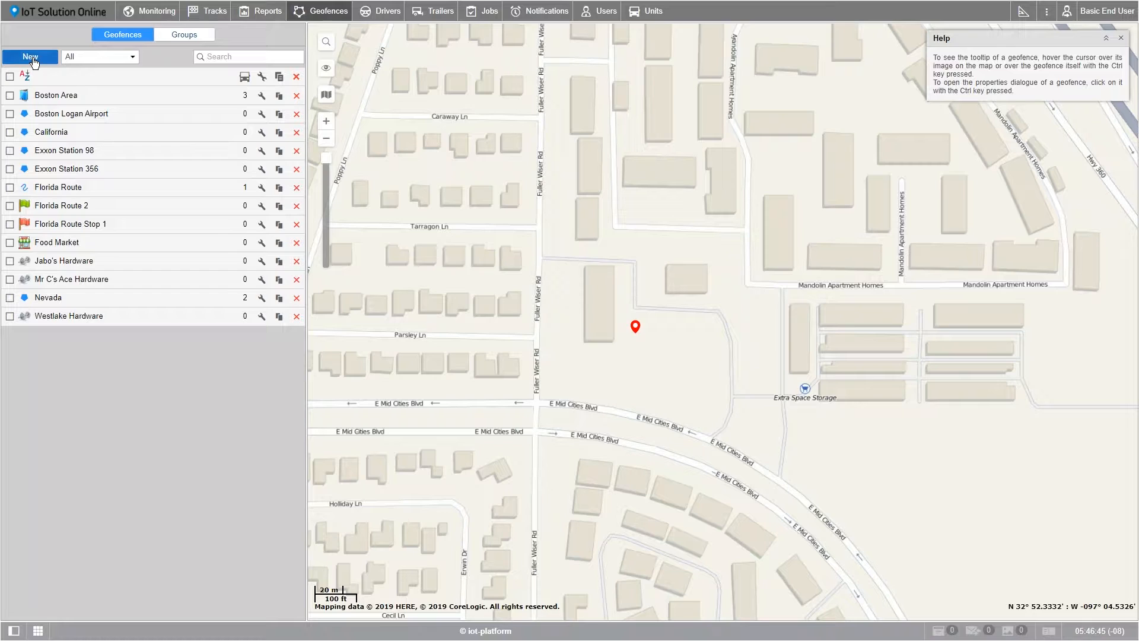
{"action": "left_click", "coordinate": [31, 57]}
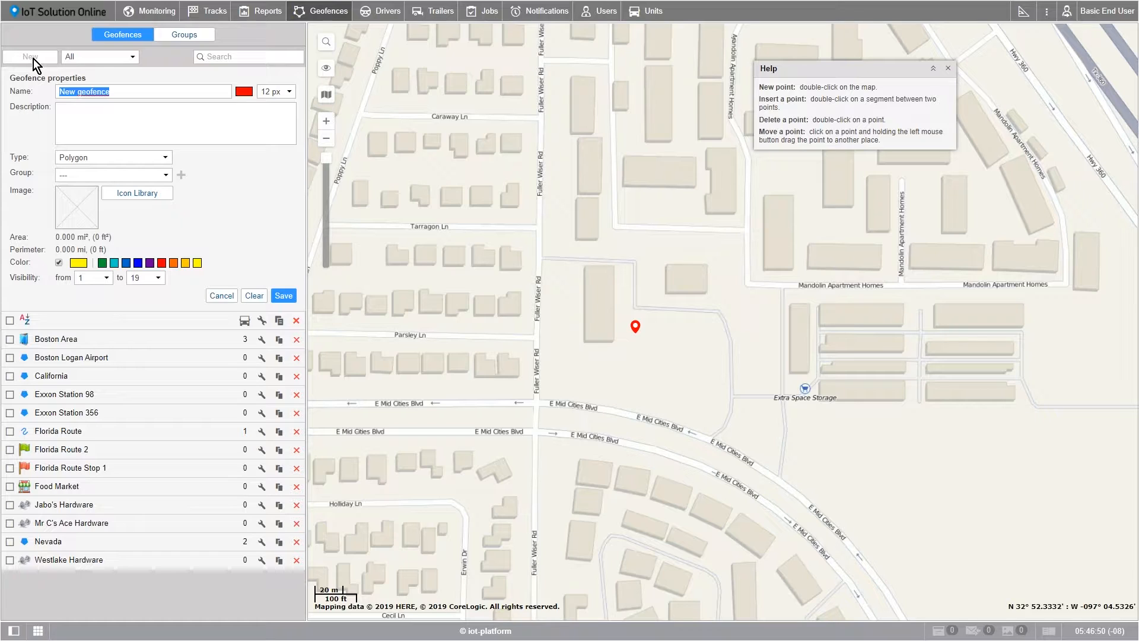
{"action": "type", "text": "Exxon Station 221"}
{"action": "left_click", "coordinate": [243, 92]}
{"action": "left_click", "coordinate": [289, 91]}
{"action": "left_click", "coordinate": [277, 140]}
- Enter the station's street address as the geofence description and choose Polygon as its type
{"action": "left_click", "coordinate": [159, 126]}
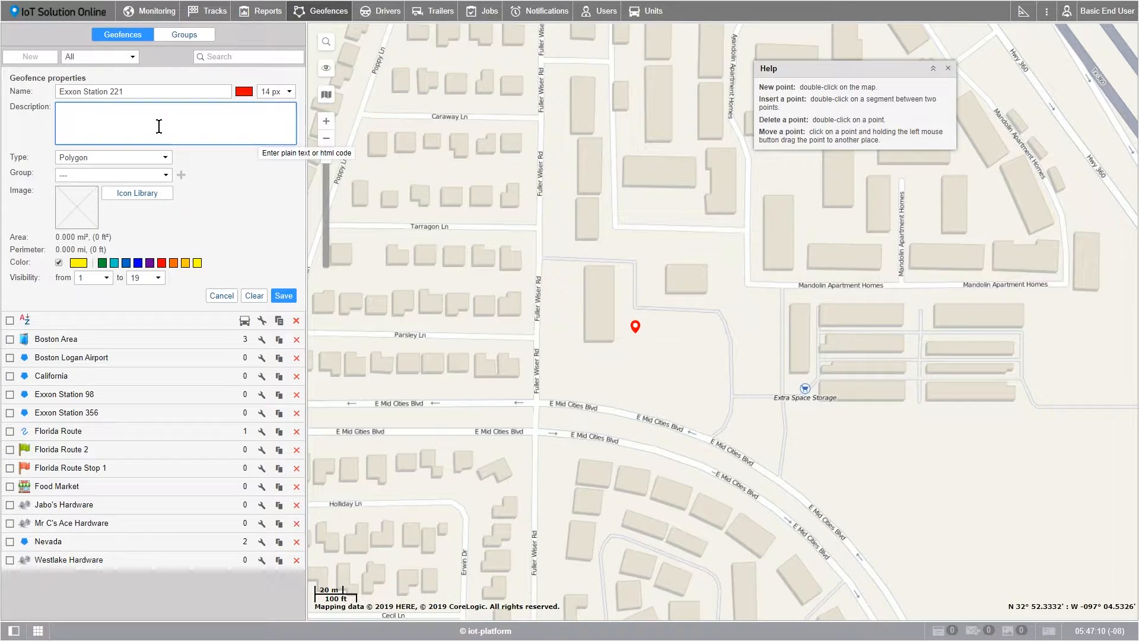
{"action": "type", "text": "2390 Fuller Wiser Rd. Euless, TX 76039"}
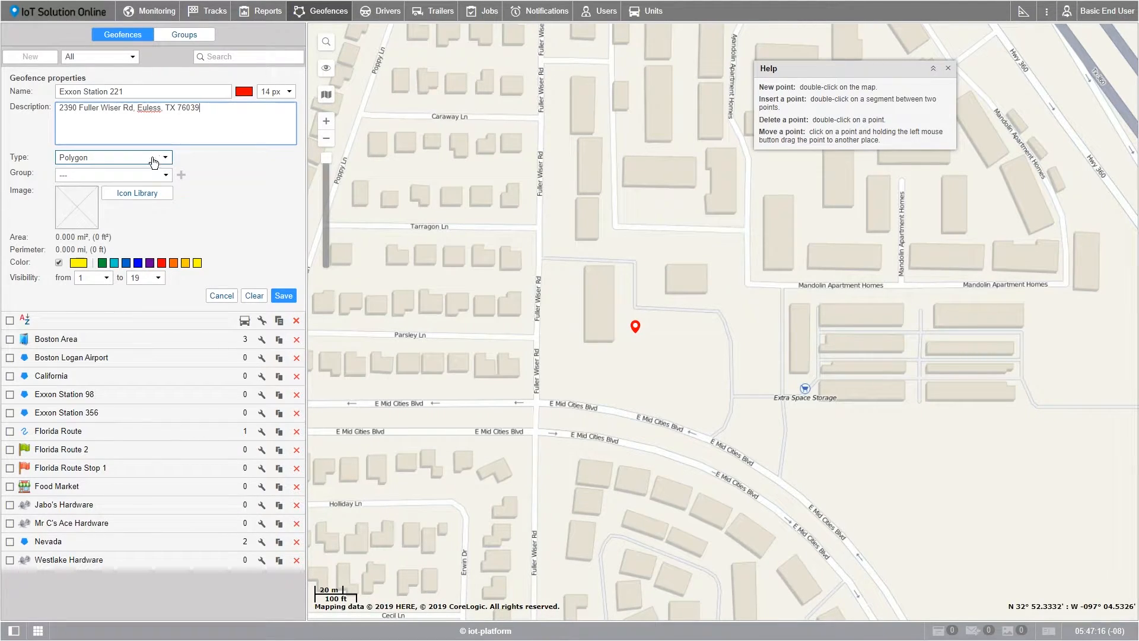
{"action": "left_click", "coordinate": [134, 159]}
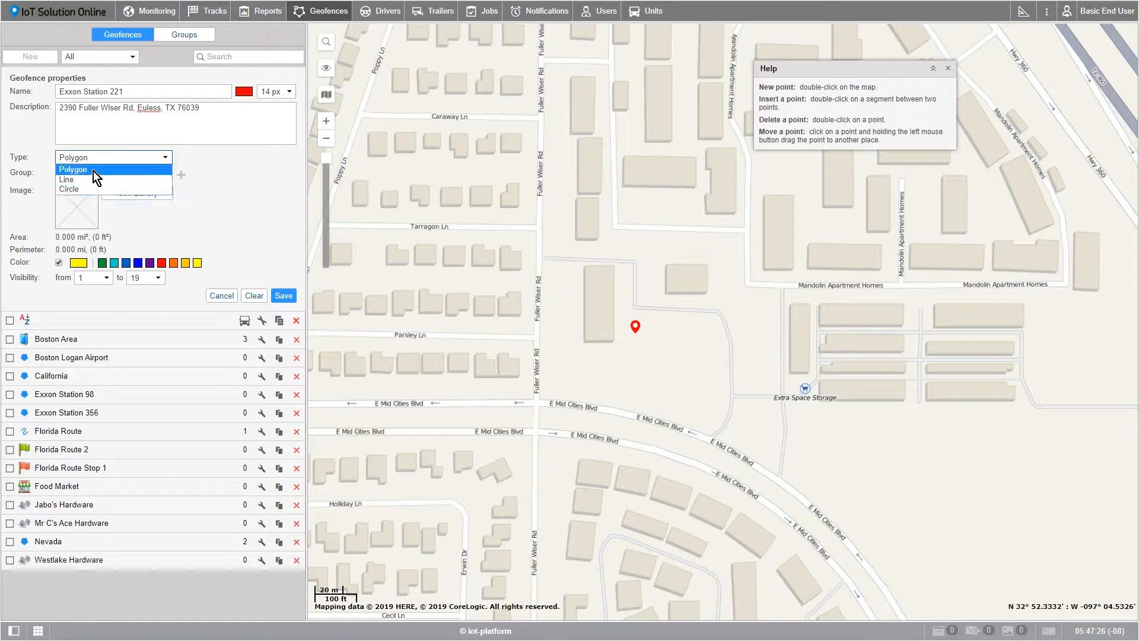
{"action": "left_click", "coordinate": [93, 171]}
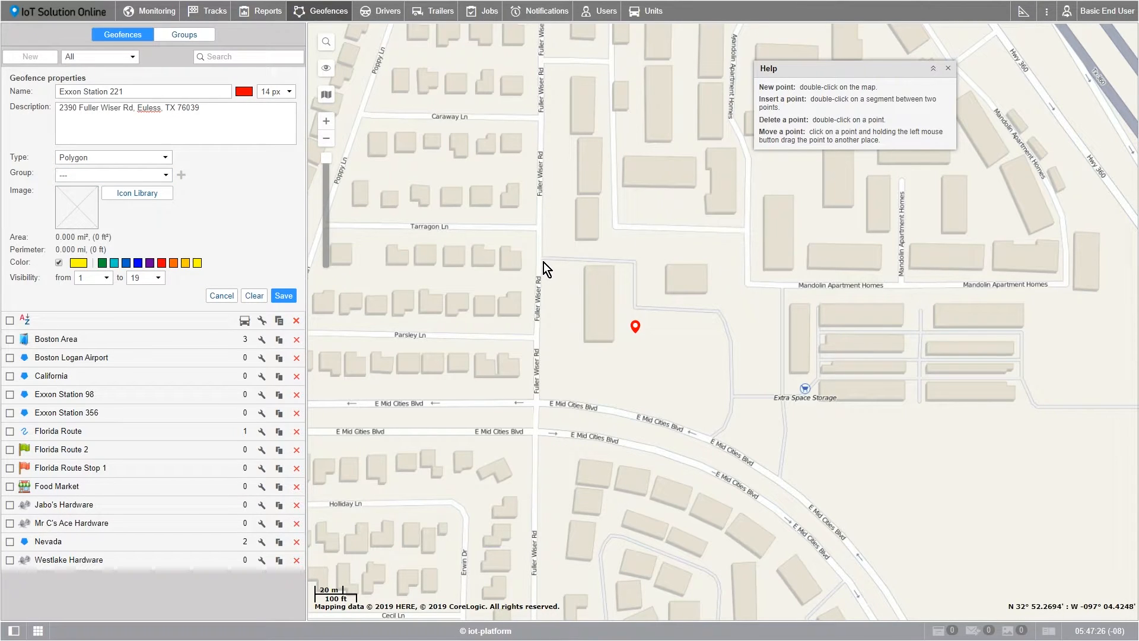
- Draw a four-sided polygon on the map around the building at the corner of Fuller Wiser Rd and E Mid Cities Blvd
{"action": "double_click", "coordinate": [630, 265]}
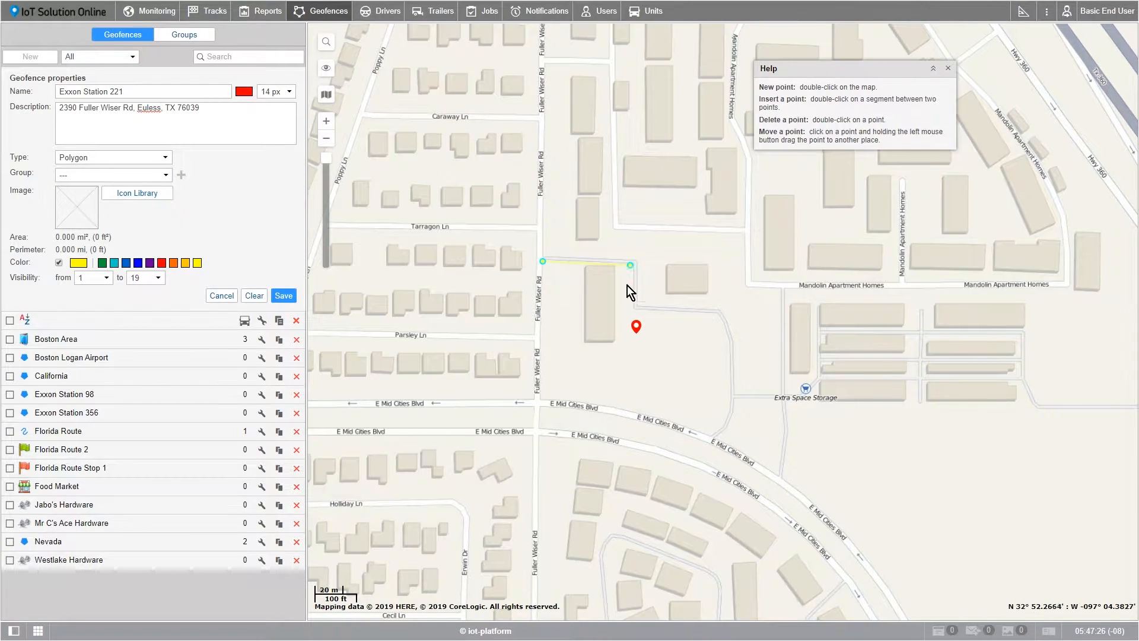
{"action": "double_click", "coordinate": [615, 403]}
{"action": "double_click", "coordinate": [544, 397]}
{"action": "double_click", "coordinate": [542, 390]}
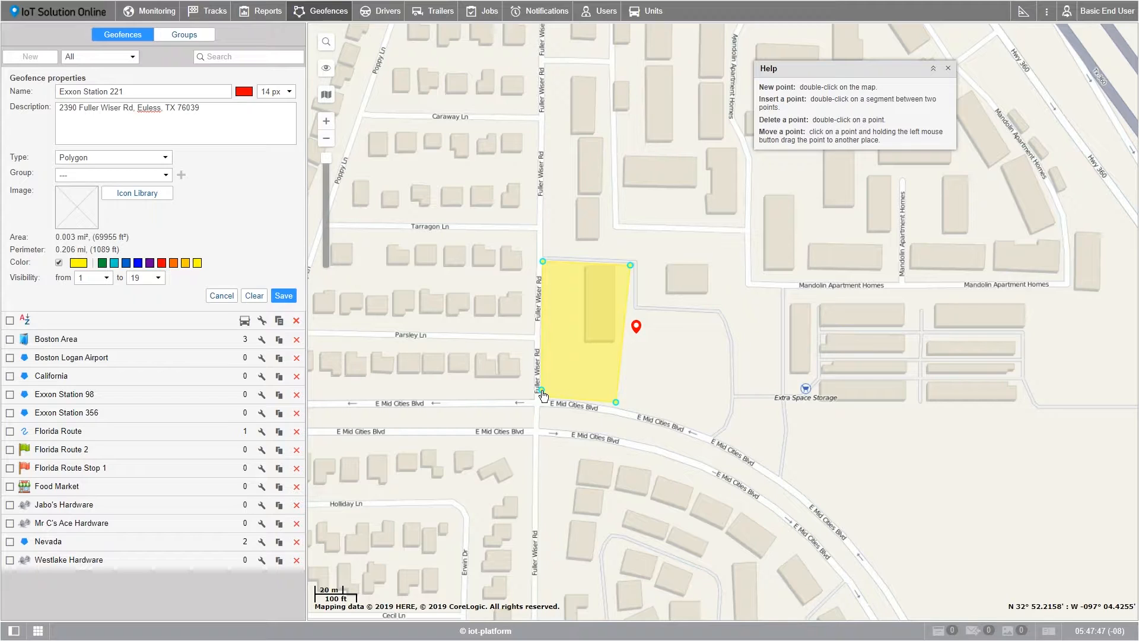
- Refine the polygon by adjusting its corners and adding a point on the east edge, aligned with the side road
{"action": "left_click_drag", "start_coordinate": [545, 397], "coordinate": [542, 399]}
{"action": "left_click_drag", "start_coordinate": [616, 405], "coordinate": [616, 407]}
{"action": "left_click_drag", "start_coordinate": [631, 265], "coordinate": [632, 263]}
{"action": "double_click", "coordinate": [626, 309]}
{"action": "left_click_drag", "start_coordinate": [628, 308], "coordinate": [632, 308]}
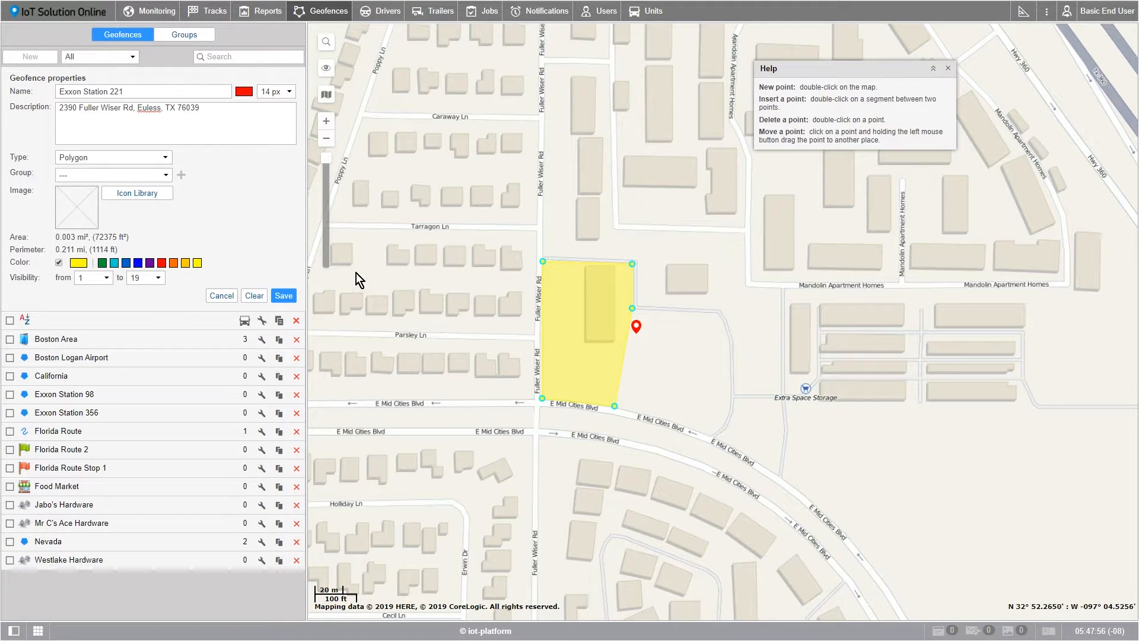
- Assign the geofence to the Exxon Gas Stations group and use GasStation Icon.png as its image
{"action": "left_click", "coordinate": [166, 176]}
{"action": "left_click", "coordinate": [135, 197]}
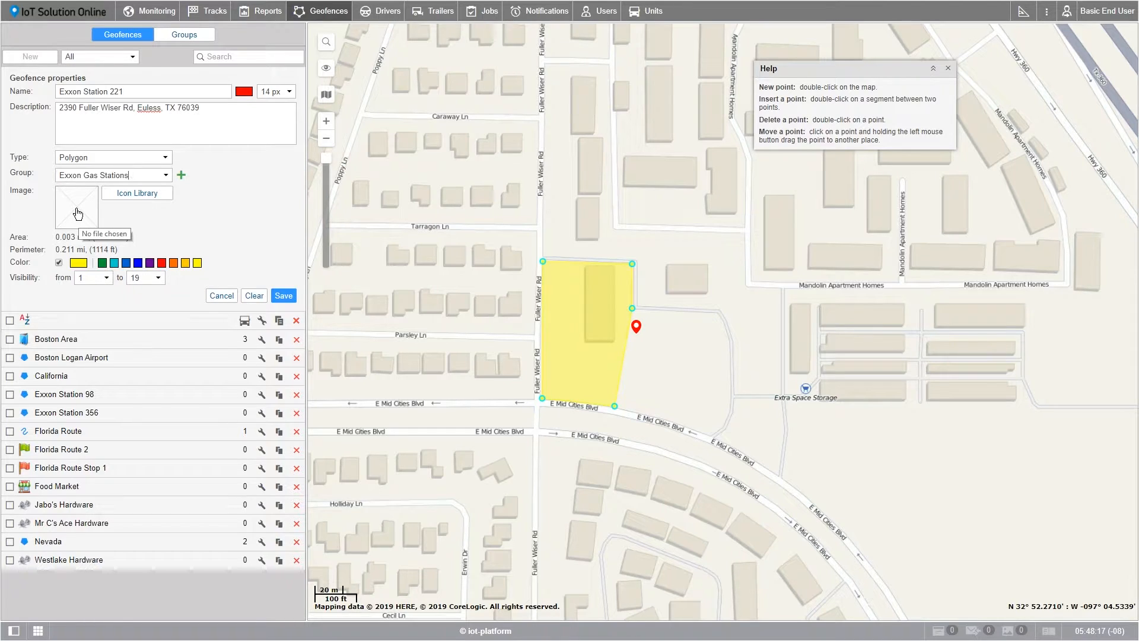
{"action": "left_click", "coordinate": [141, 197]}
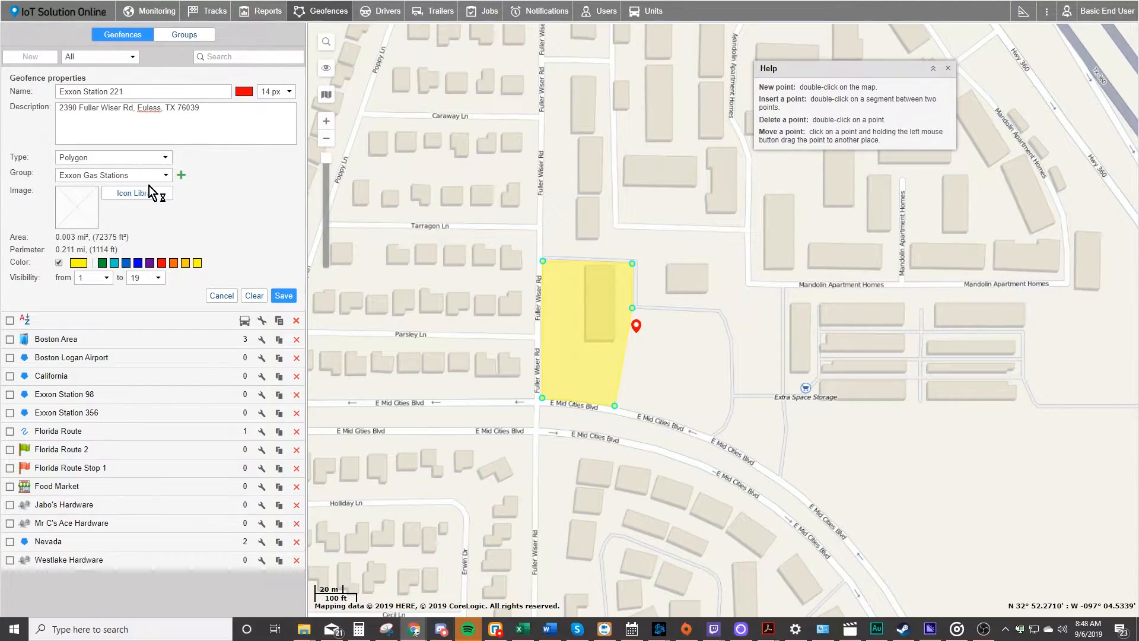
{"action": "left_click", "coordinate": [153, 98]}
{"action": "left_click", "coordinate": [600, 510]}
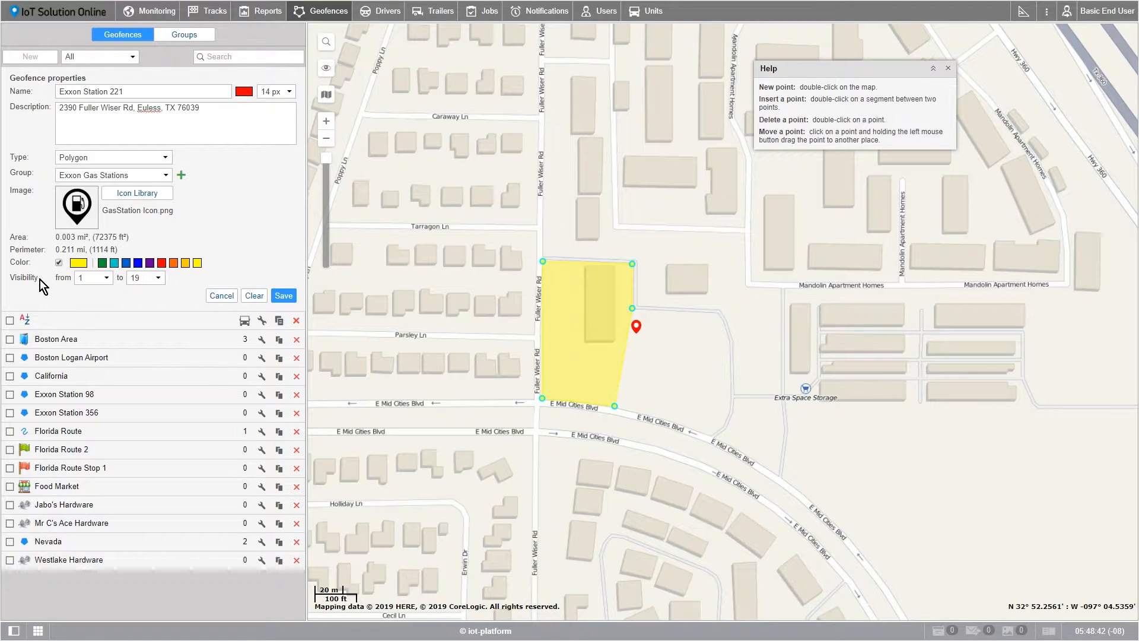
- Examine the visibility level options and map sources, and how the geofence looks at different map zoom levels
{"action": "left_click", "coordinate": [106, 279]}
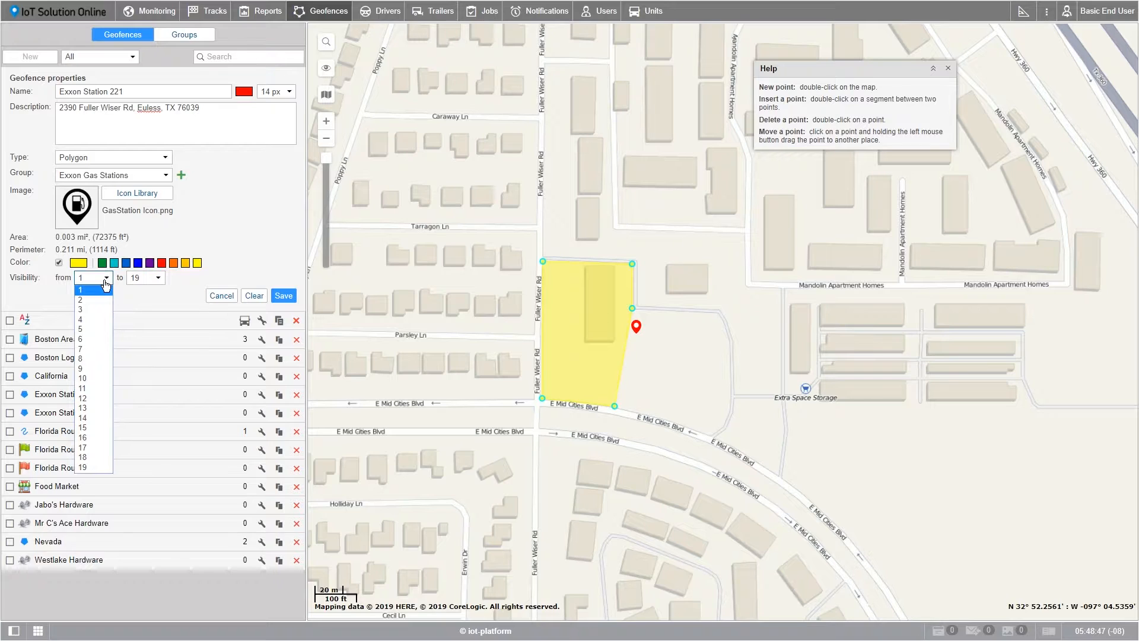
{"action": "left_click", "coordinate": [325, 95]}
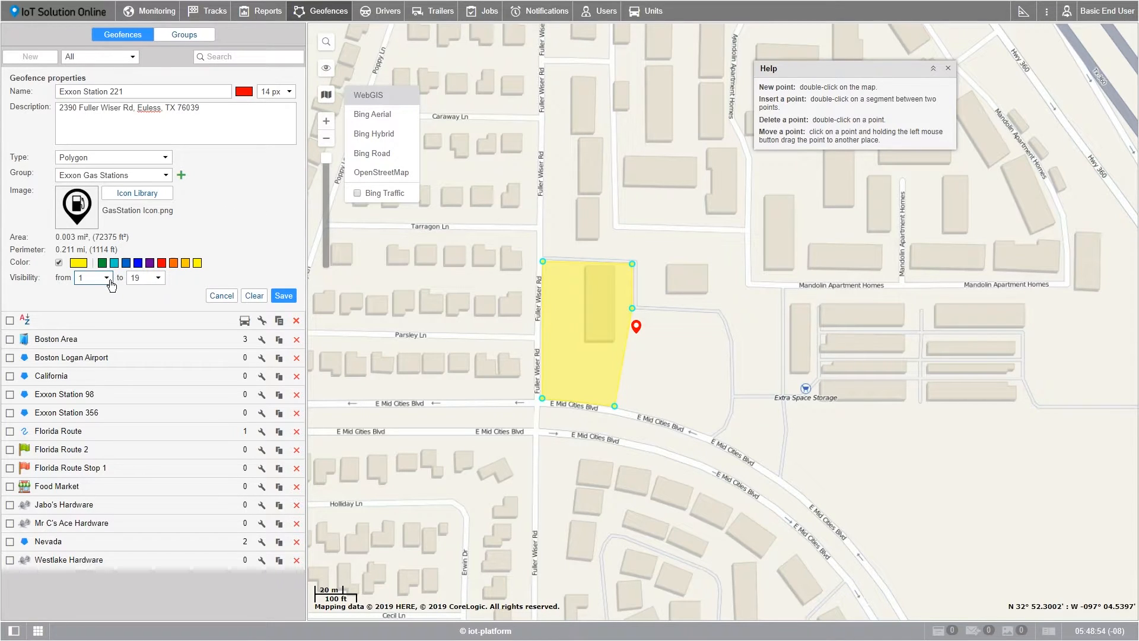
{"action": "left_click", "coordinate": [90, 280]}
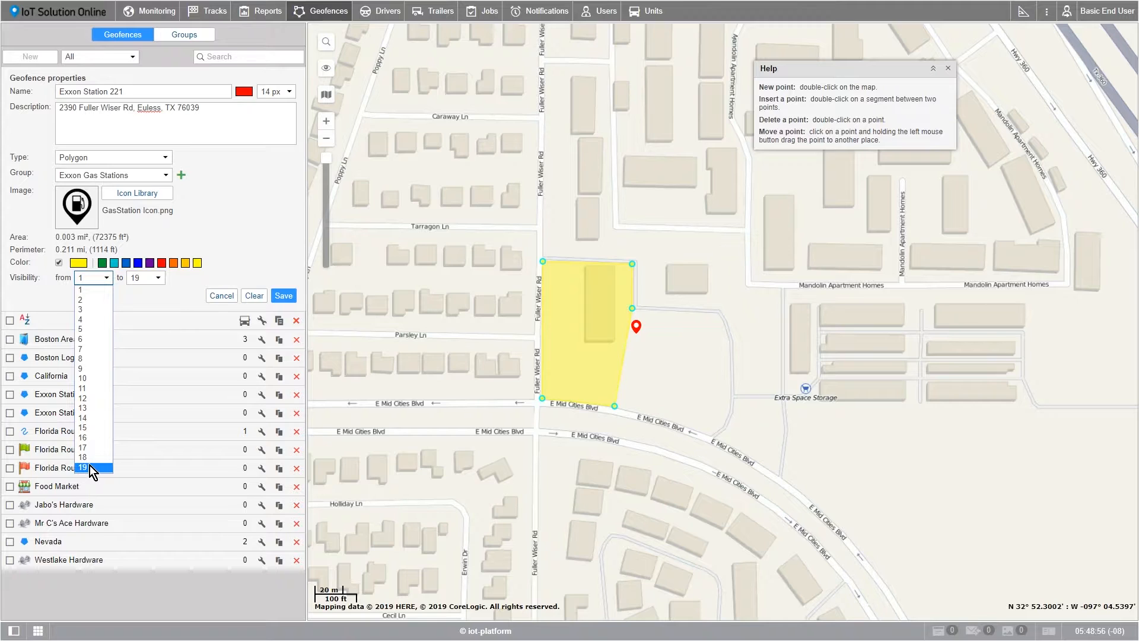
{"action": "left_click", "coordinate": [242, 260]}
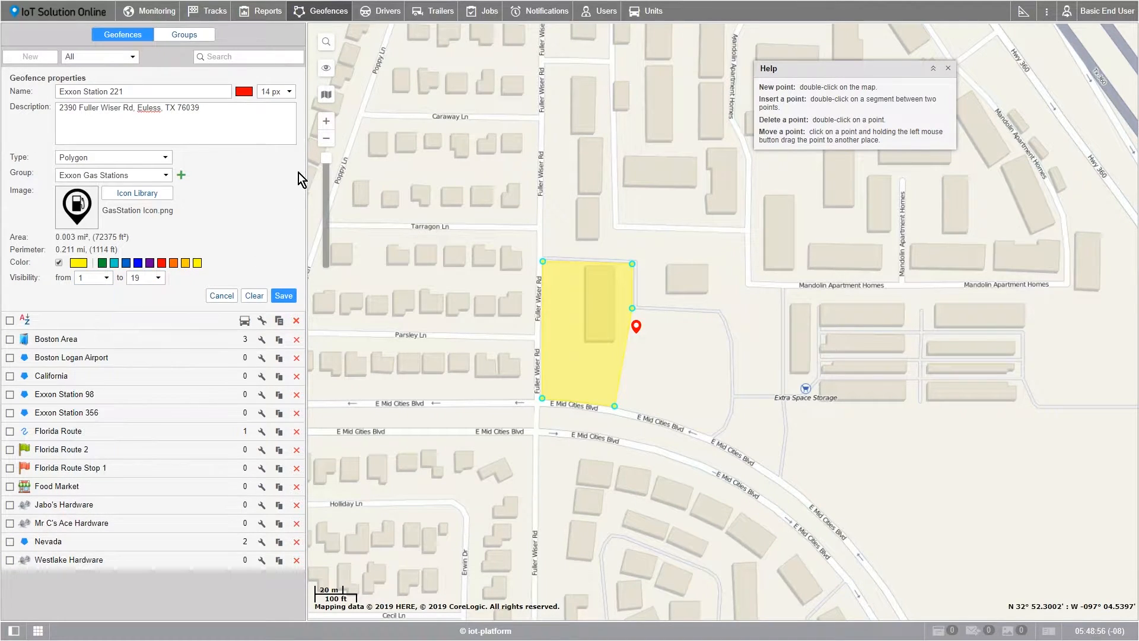
{"action": "left_click", "coordinate": [327, 143]}
{"action": "left_click", "coordinate": [327, 142]}
{"action": "left_click", "coordinate": [326, 143]}
{"action": "left_click", "coordinate": [326, 142]}
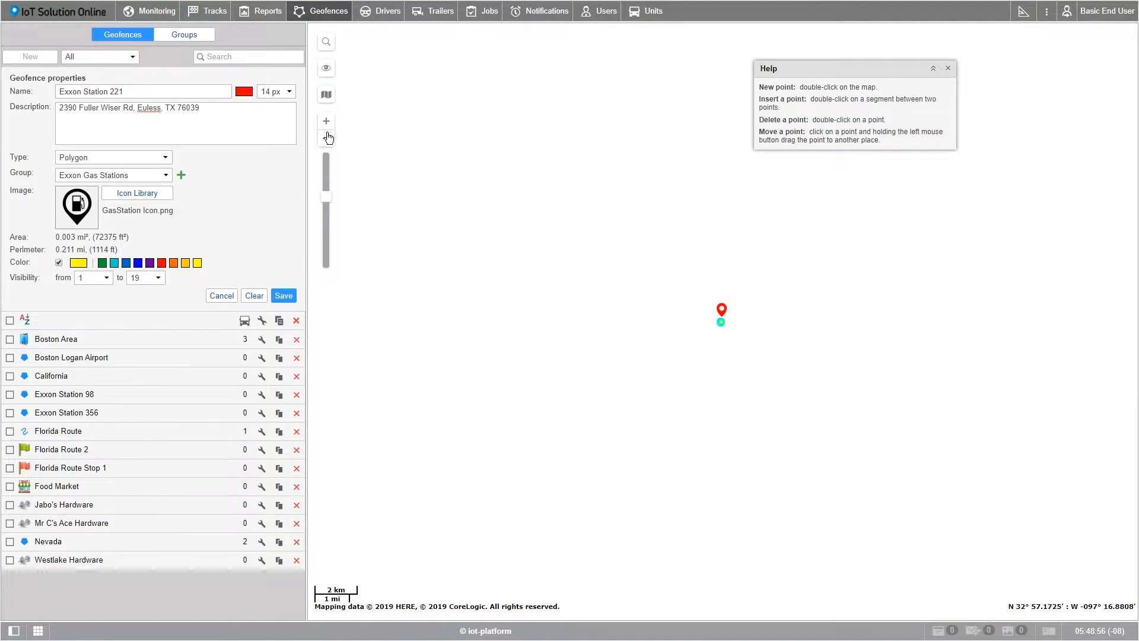
{"action": "left_click", "coordinate": [326, 122]}
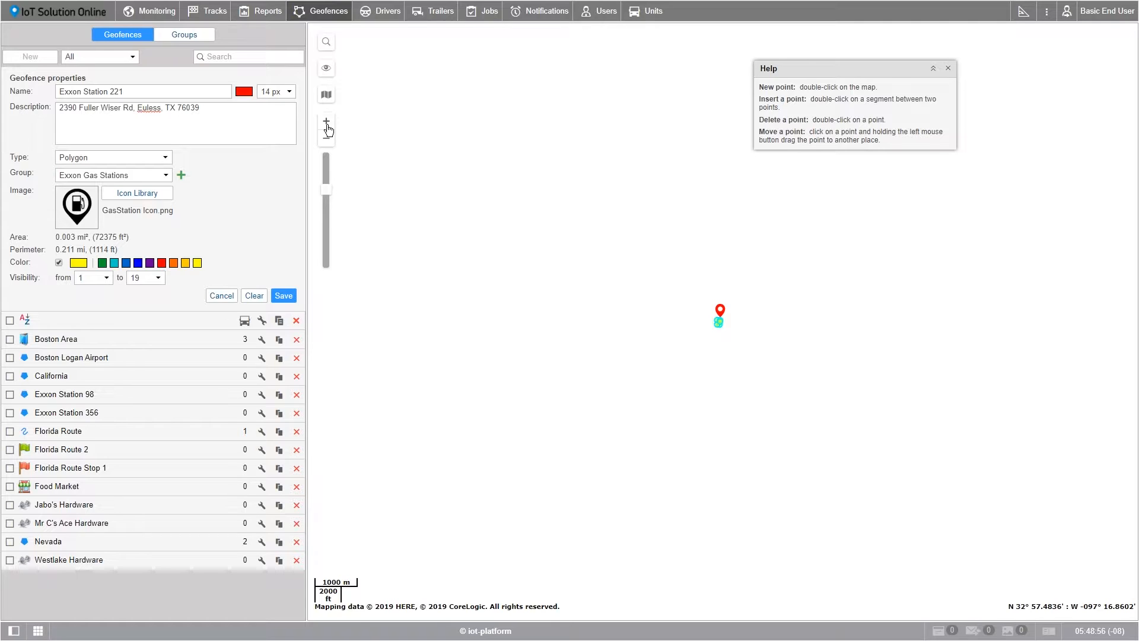
{"action": "left_click", "coordinate": [326, 123]}
{"action": "left_click", "coordinate": [326, 122]}
{"action": "left_click", "coordinate": [326, 122]}
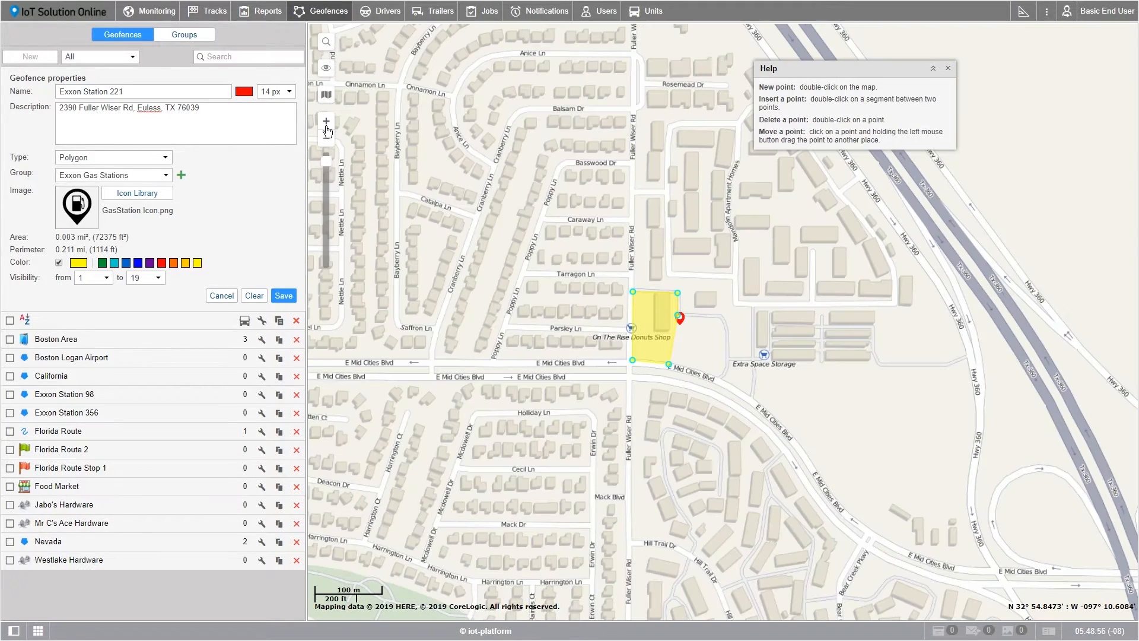
{"action": "left_click", "coordinate": [326, 122]}
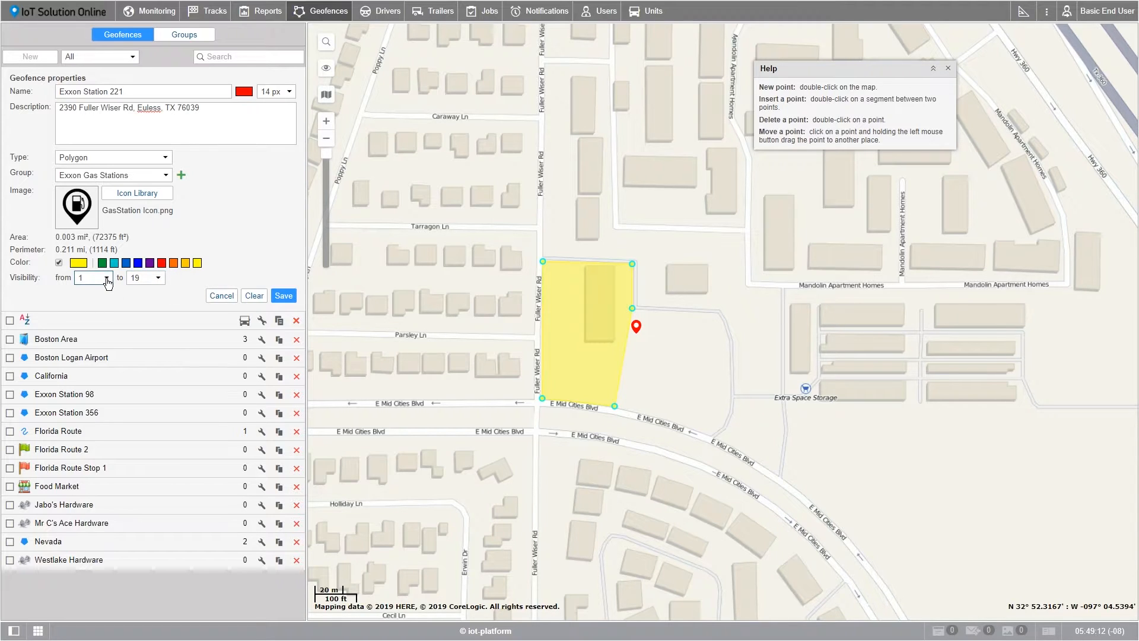
- Set the geofence's maximum visibility level to 8, save it, and display Exxon Station 221 on the map
{"action": "left_click", "coordinate": [159, 279]}
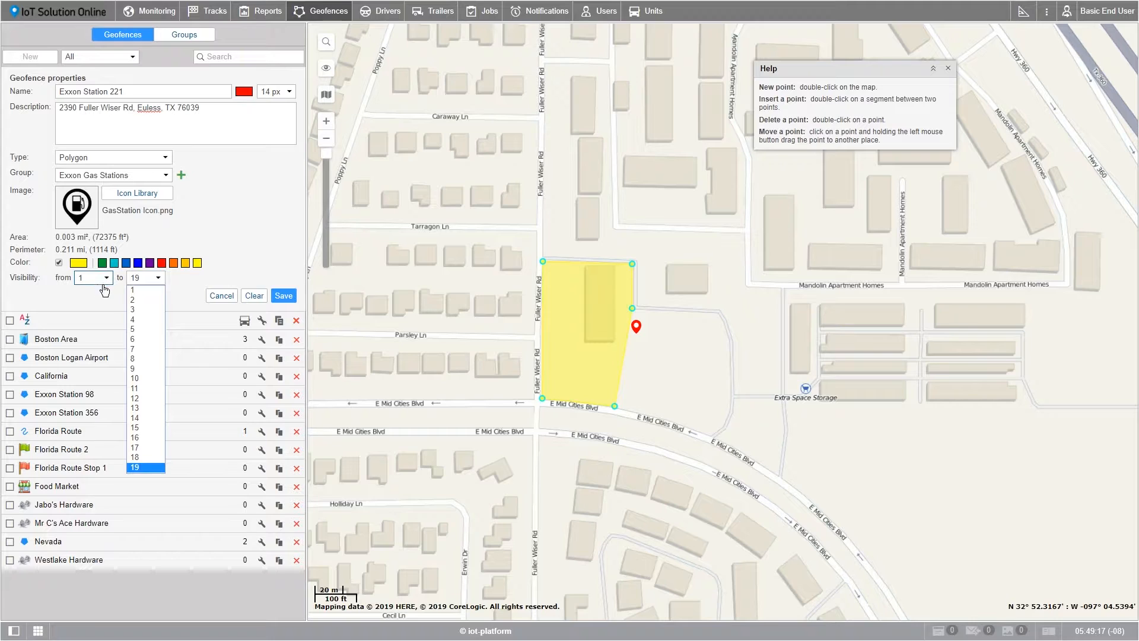
{"action": "left_click", "coordinate": [137, 358]}
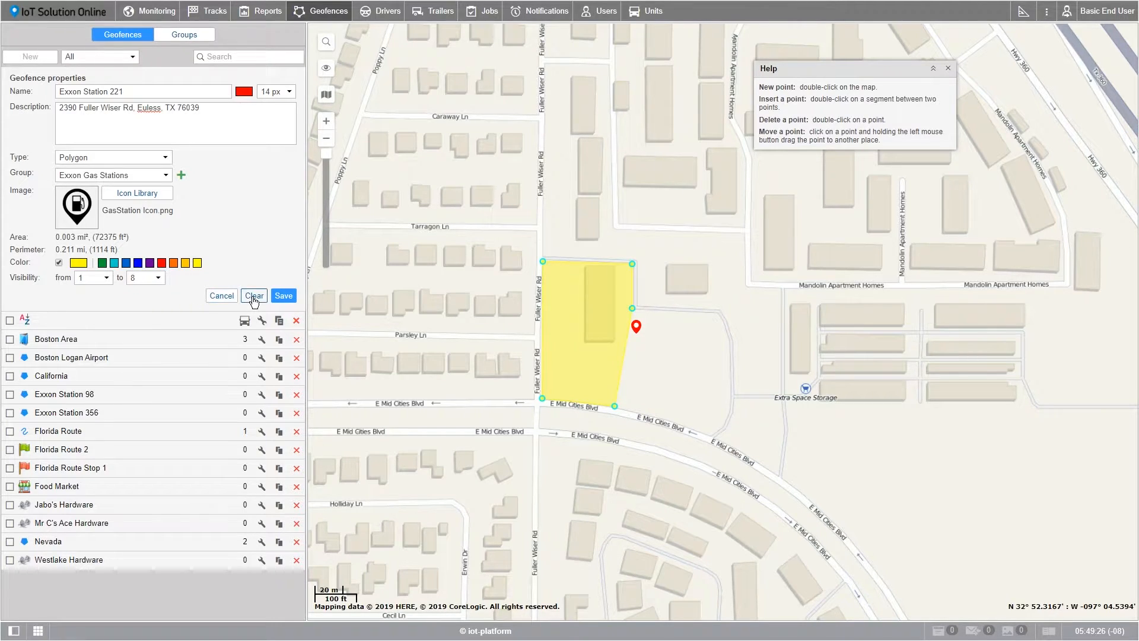
{"action": "left_click", "coordinate": [284, 296]}
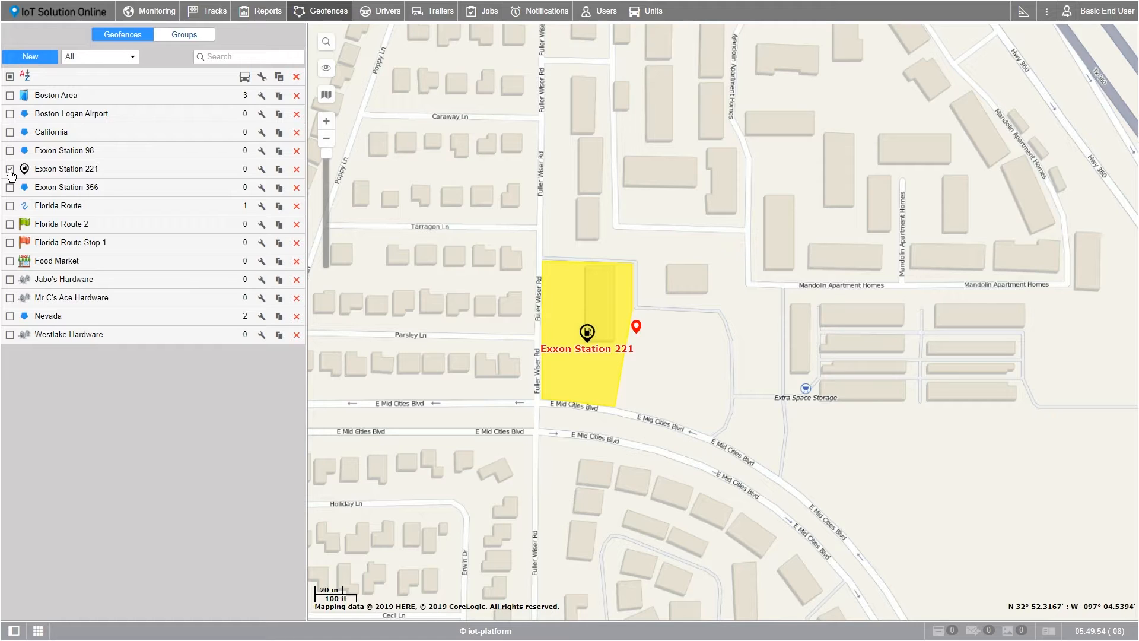
{"action": "left_click", "coordinate": [10, 170]}
{"action": "mouse_move", "coordinate": [66, 173]}
- Start a new geofence group named "Hardware Suppliers"
{"action": "left_click", "coordinate": [183, 37]}
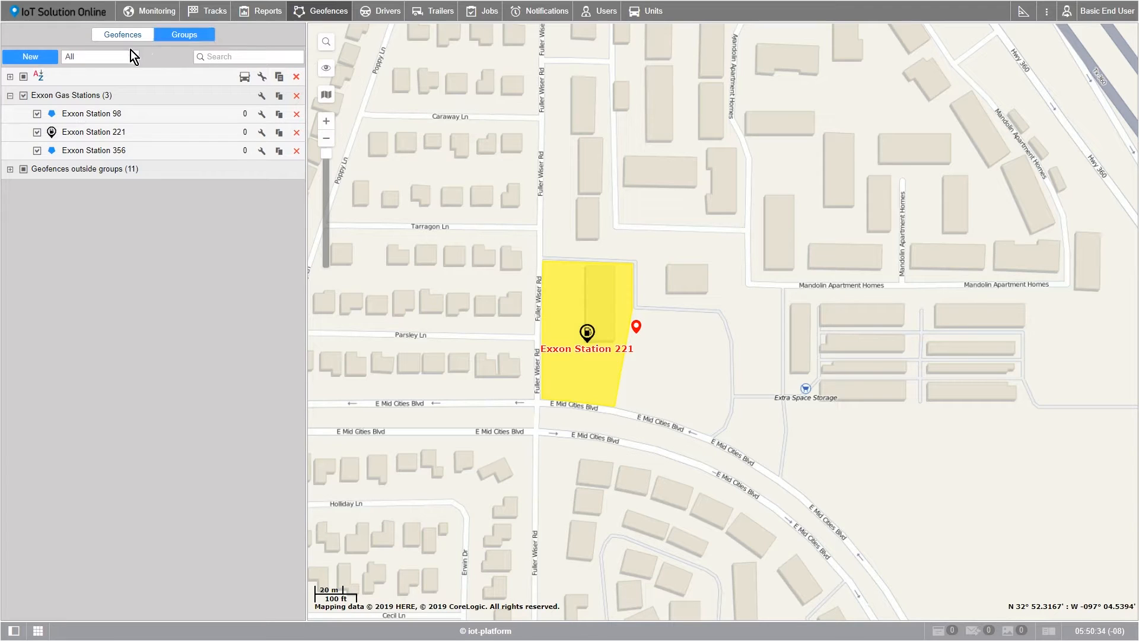
{"action": "left_click", "coordinate": [39, 57]}
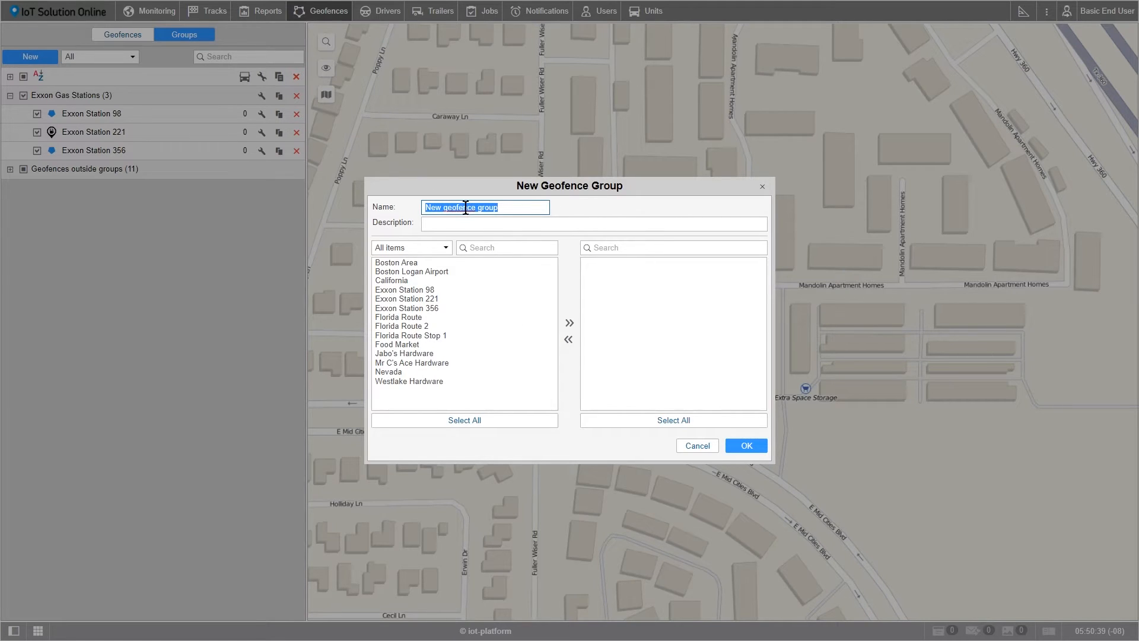
{"action": "type", "text": "Hardware Suppliers"}
{"action": "left_click", "coordinate": [473, 223]}
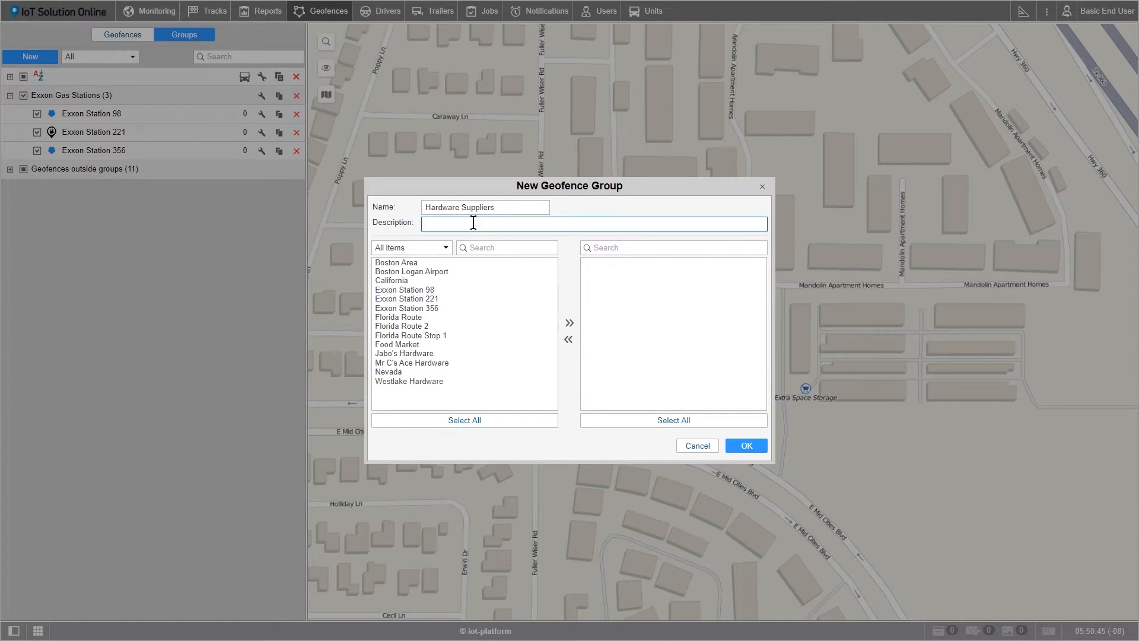
- Filter the available geofences to ungrouped ones matching "Hardware", and try adding Jabo's Hardware to the group and removing it
{"action": "left_click", "coordinate": [447, 251]}
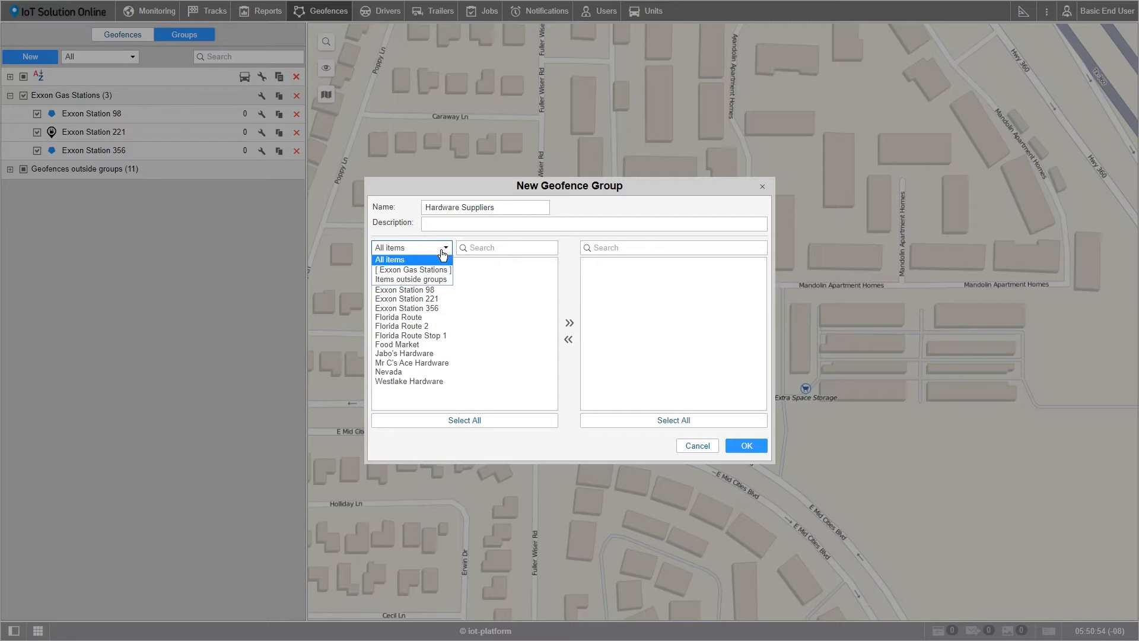
{"action": "left_click", "coordinate": [432, 279]}
{"action": "left_click", "coordinate": [478, 254]}
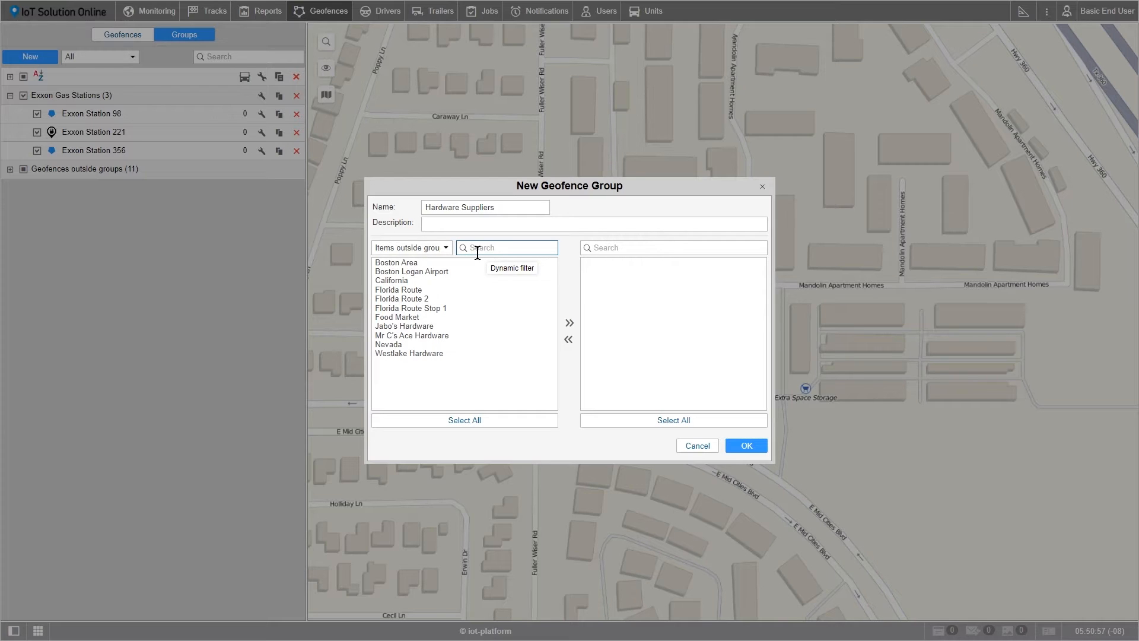
{"action": "type", "text": "Hardware"}
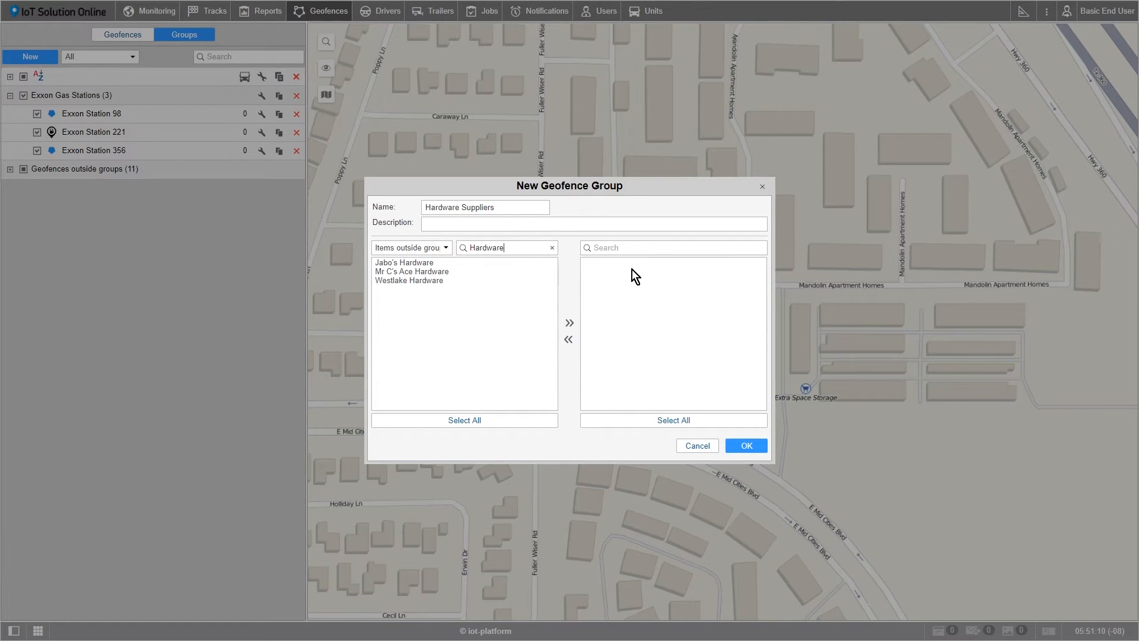
{"action": "double_click", "coordinate": [436, 265]}
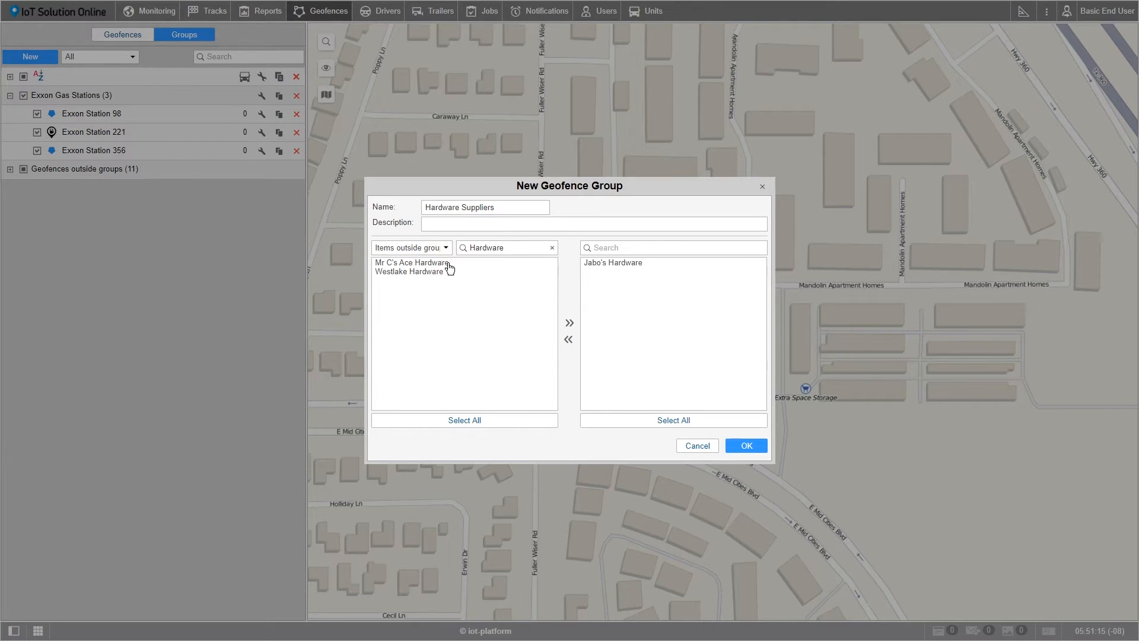
{"action": "double_click", "coordinate": [625, 265]}
- Filter the list of all available geofences by "Hardware"
{"action": "left_click", "coordinate": [503, 249]}
{"action": "type", "text": "Hardware"}
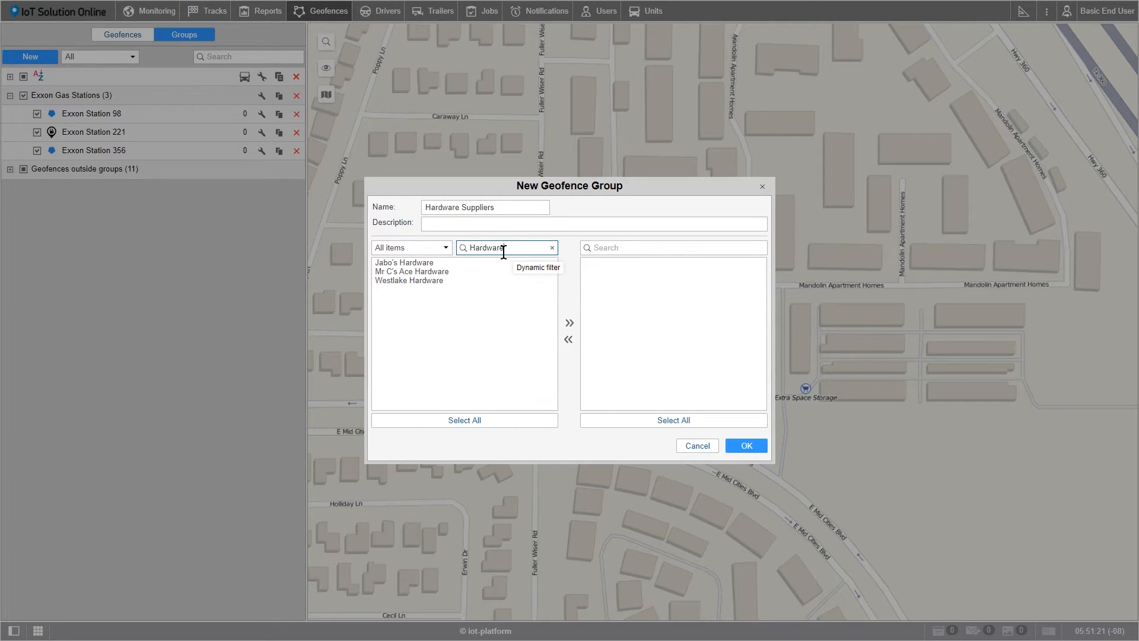
- Try selecting Jabo's Hardware, Mr C's Ace Hardware and Westlake Hardware individually, together, and as a continuous range
{"action": "left_click", "coordinate": [437, 273]}
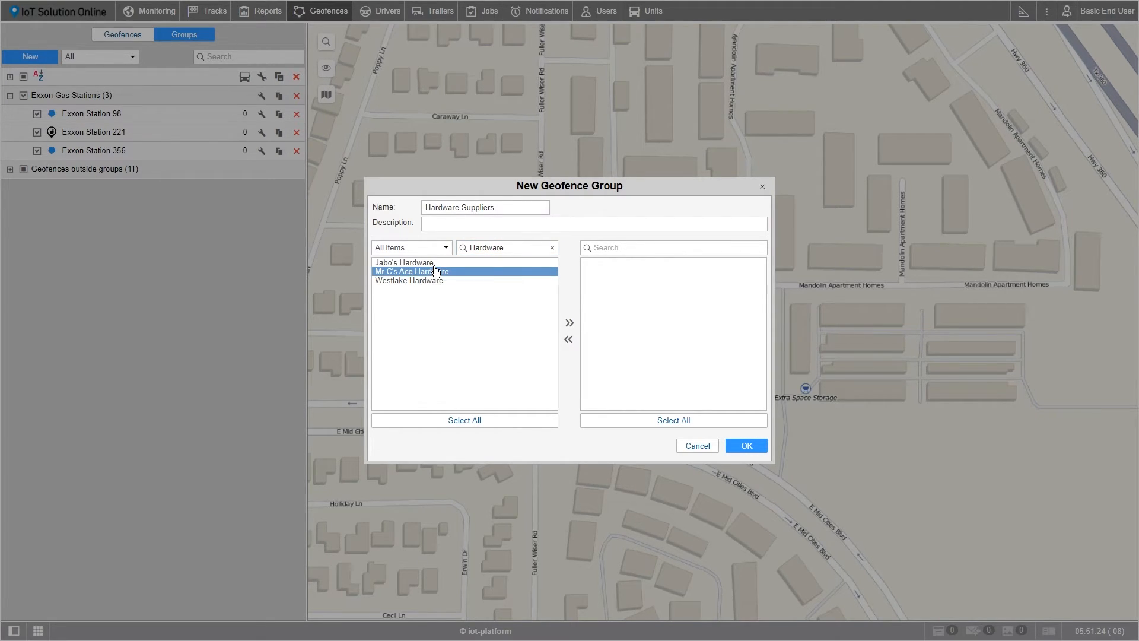
{"action": "left_click", "coordinate": [433, 264]}
{"action": "left_click", "coordinate": [435, 281]}
{"action": "left_click", "coordinate": [435, 272]}
{"action": "left_click", "coordinate": [433, 264]}
{"action": "left_click", "coordinate": [434, 281]}
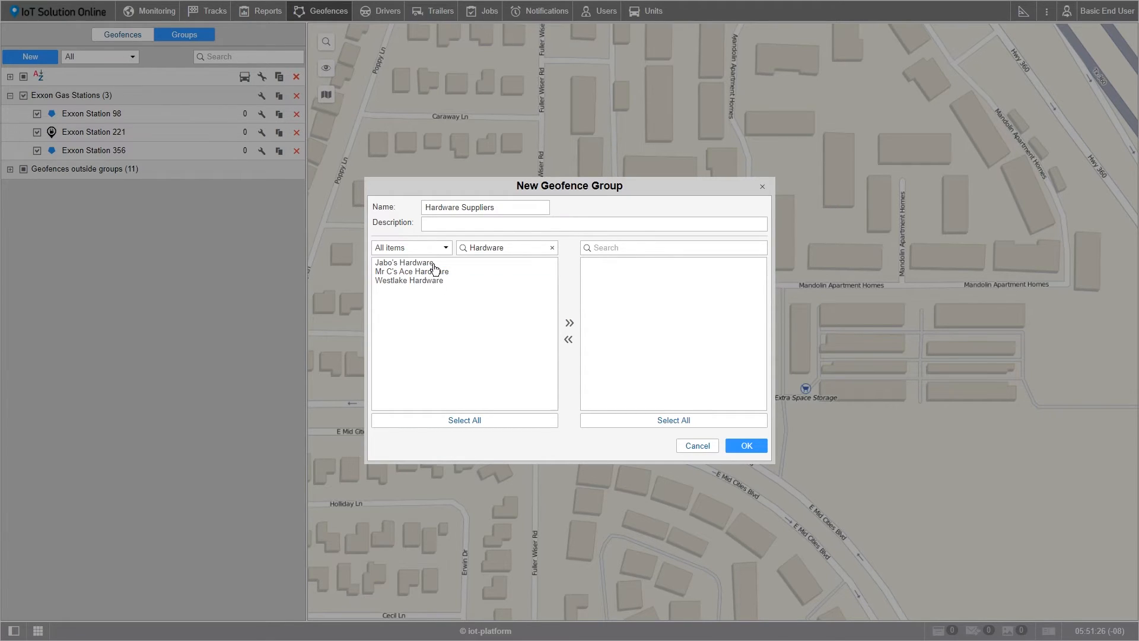
{"action": "left_click", "coordinate": [436, 263]}
{"action": "left_click", "coordinate": [438, 272]}
{"action": "left_click", "coordinate": [436, 280]}
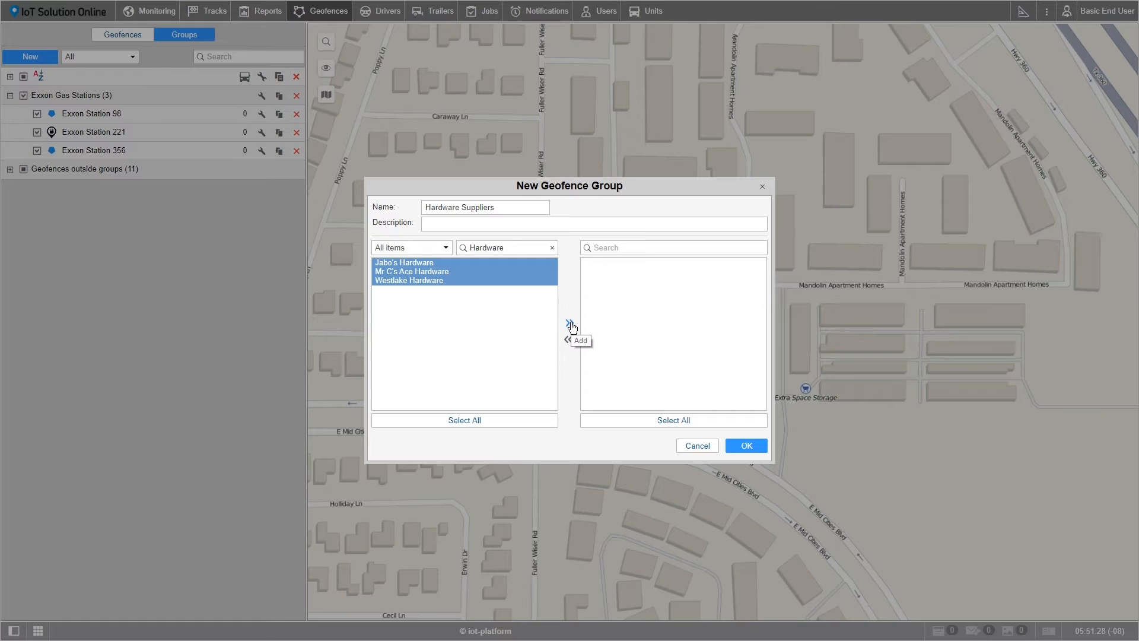
{"action": "left_click", "coordinate": [423, 265]}
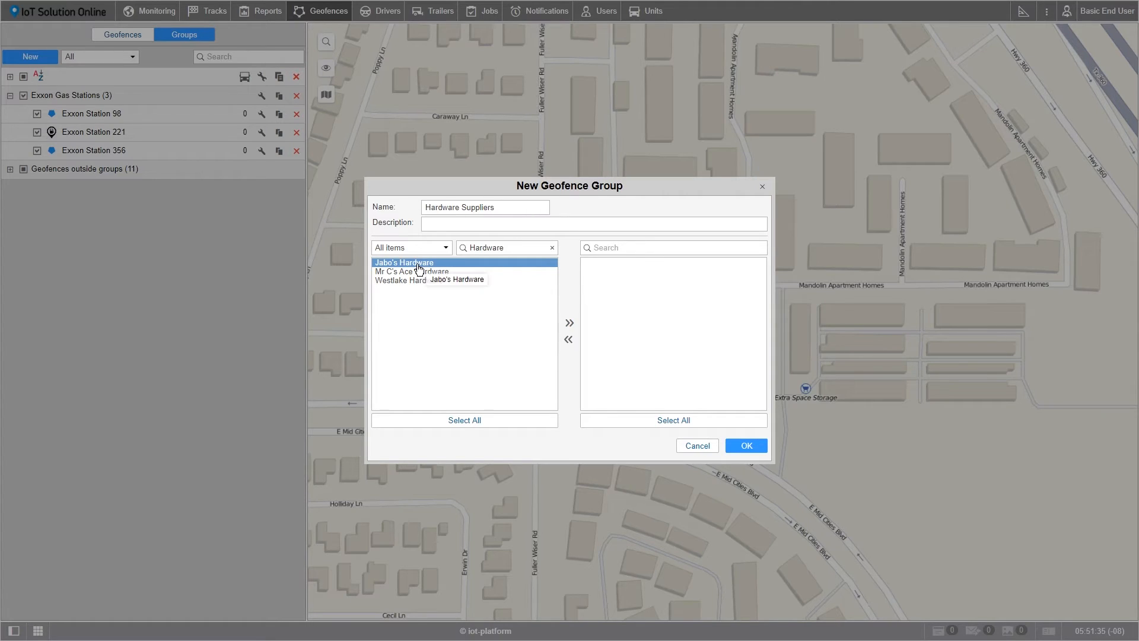
{"action": "left_click", "coordinate": [417, 284], "text": "shift"}
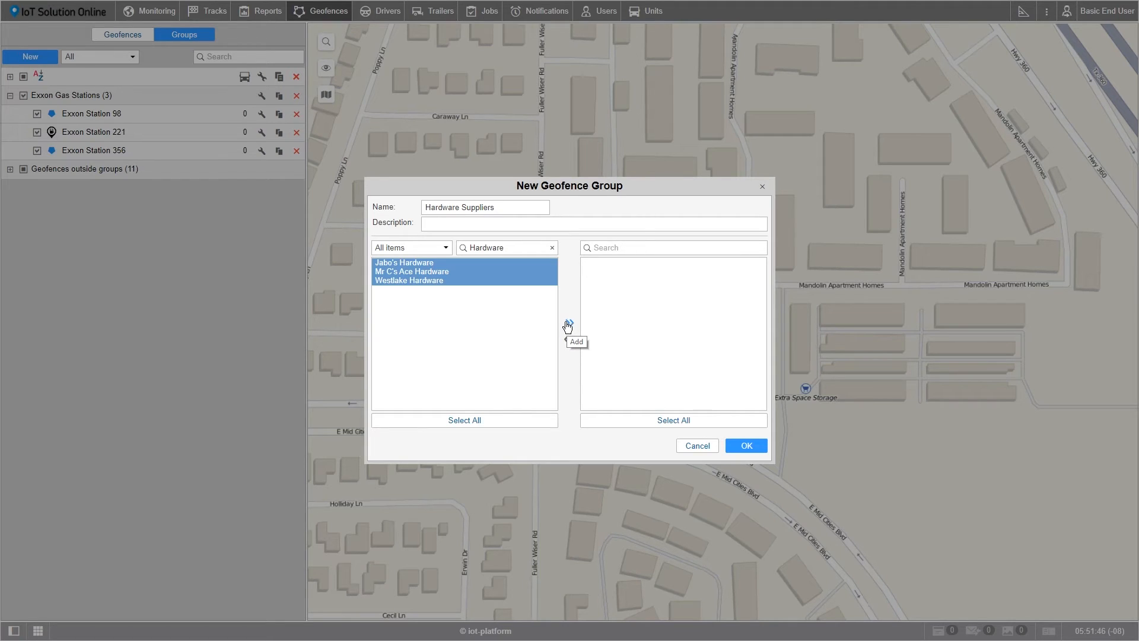
{"action": "left_click", "coordinate": [418, 264]}
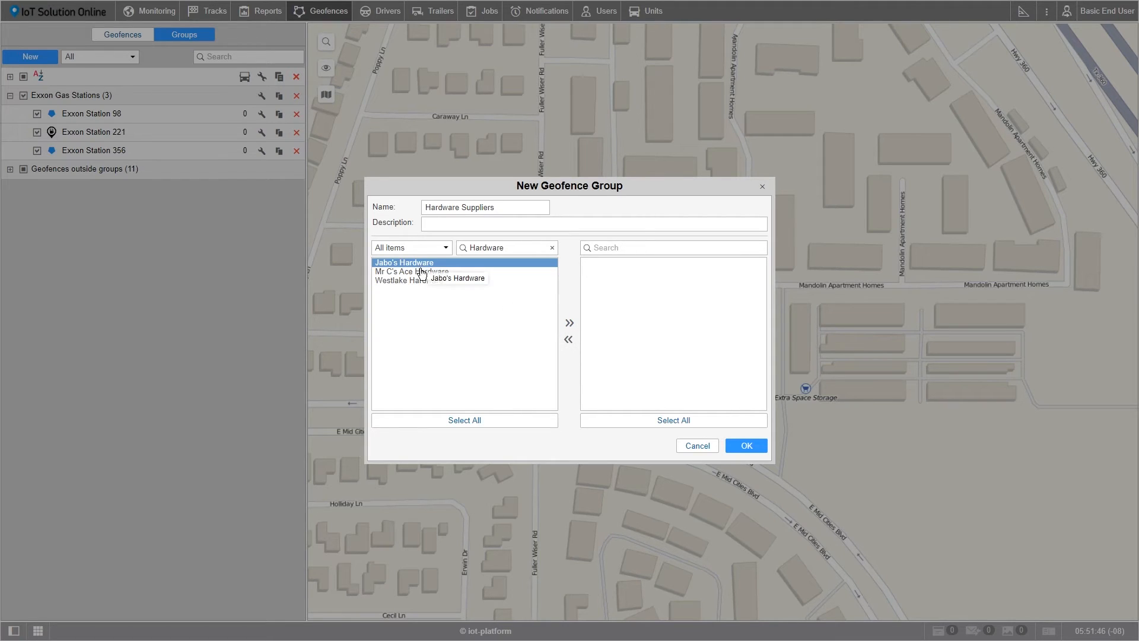
- Add all the filtered hardware store geofences to the Hardware Suppliers group and save the group
{"action": "left_click", "coordinate": [467, 421]}
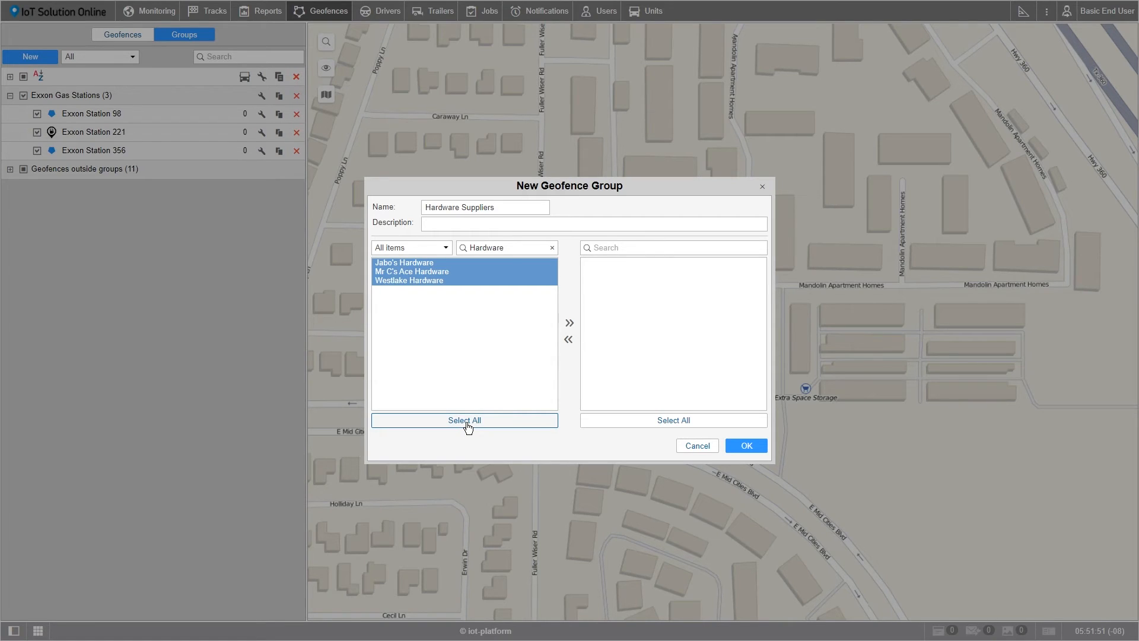
{"action": "left_click", "coordinate": [569, 324]}
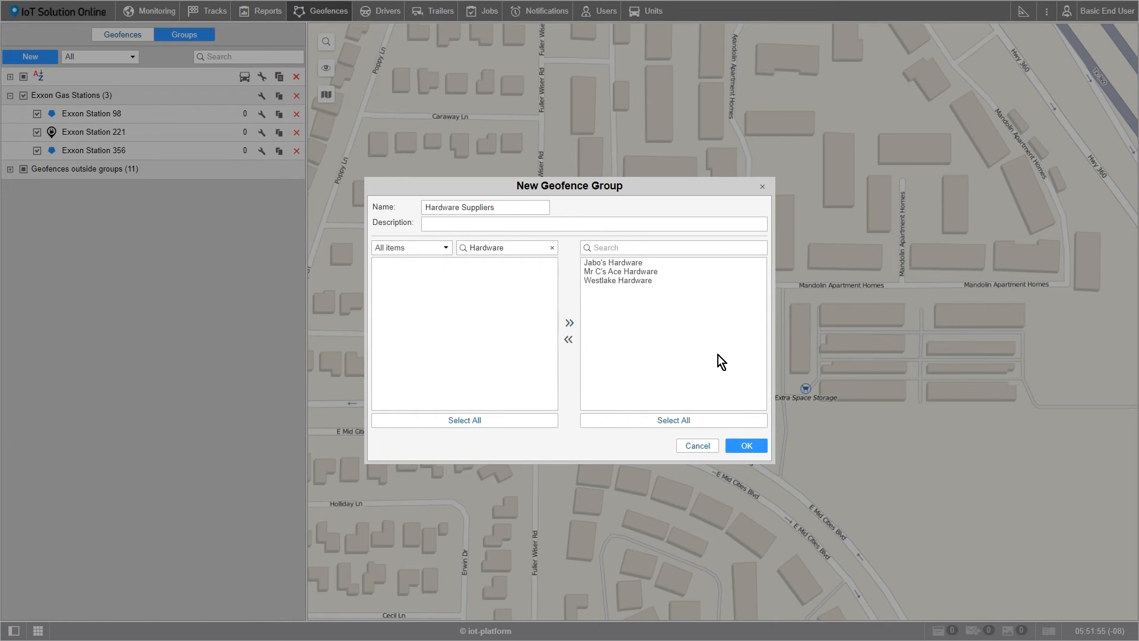
{"action": "left_click", "coordinate": [747, 446]}
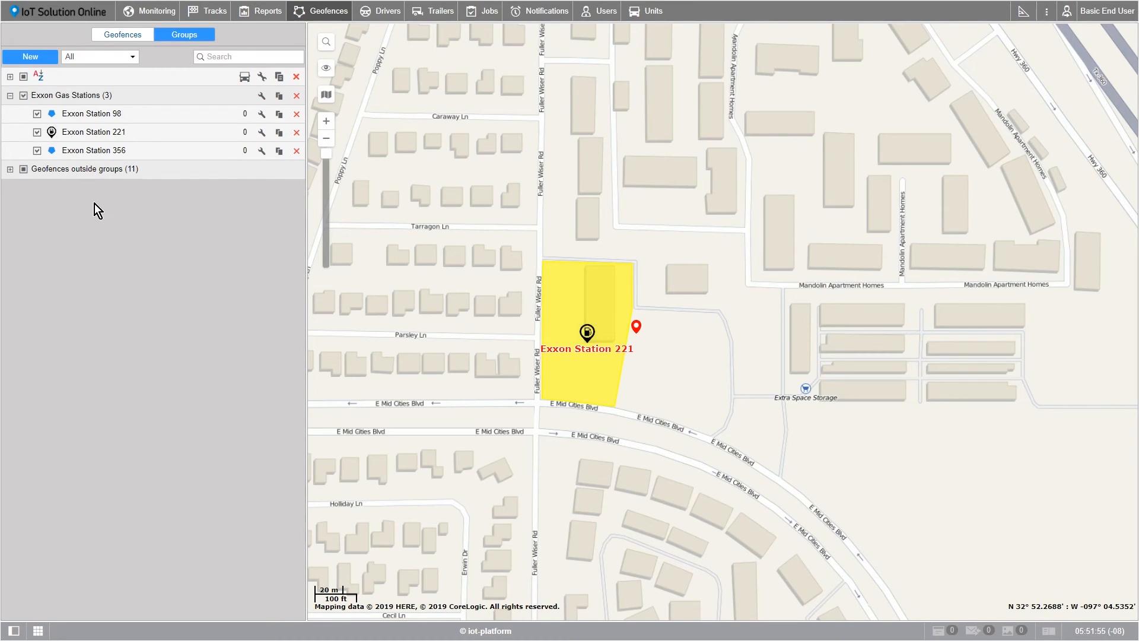
- Collapse and re-expand the Exxon Gas Stations group to review the geofence groups
{"action": "left_click", "coordinate": [10, 96]}
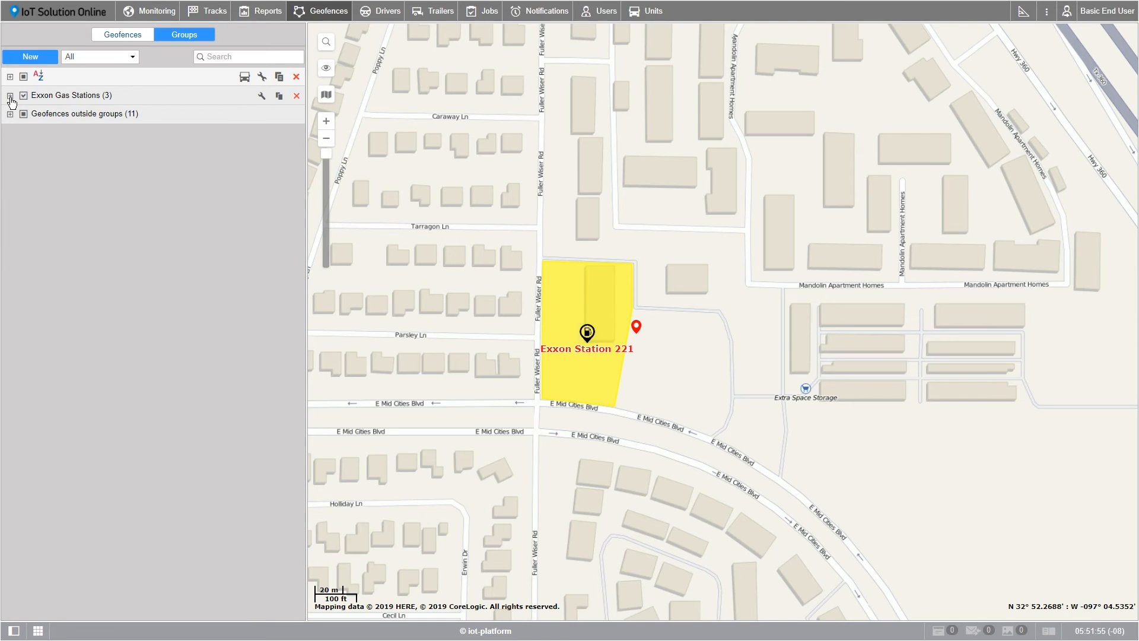
{"action": "left_click", "coordinate": [11, 96]}
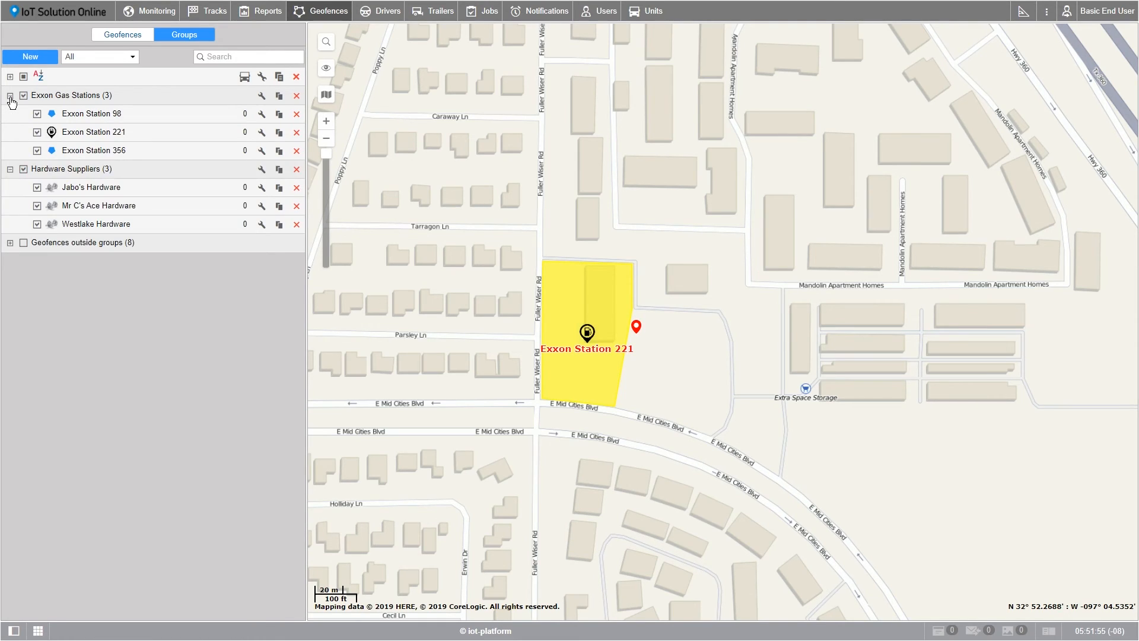
{"action": "mouse_move", "coordinate": [106, 100]}
- View the user account's options for settings, support and help
{"action": "left_click", "coordinate": [1104, 18]}
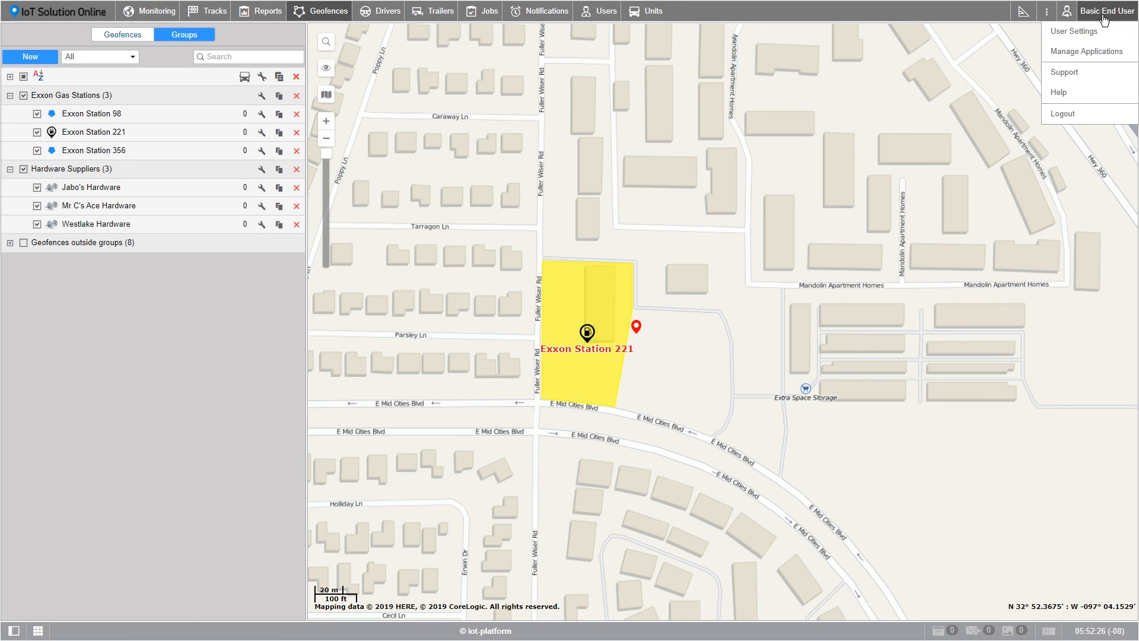
{"action": "left_click", "coordinate": [1086, 118]}
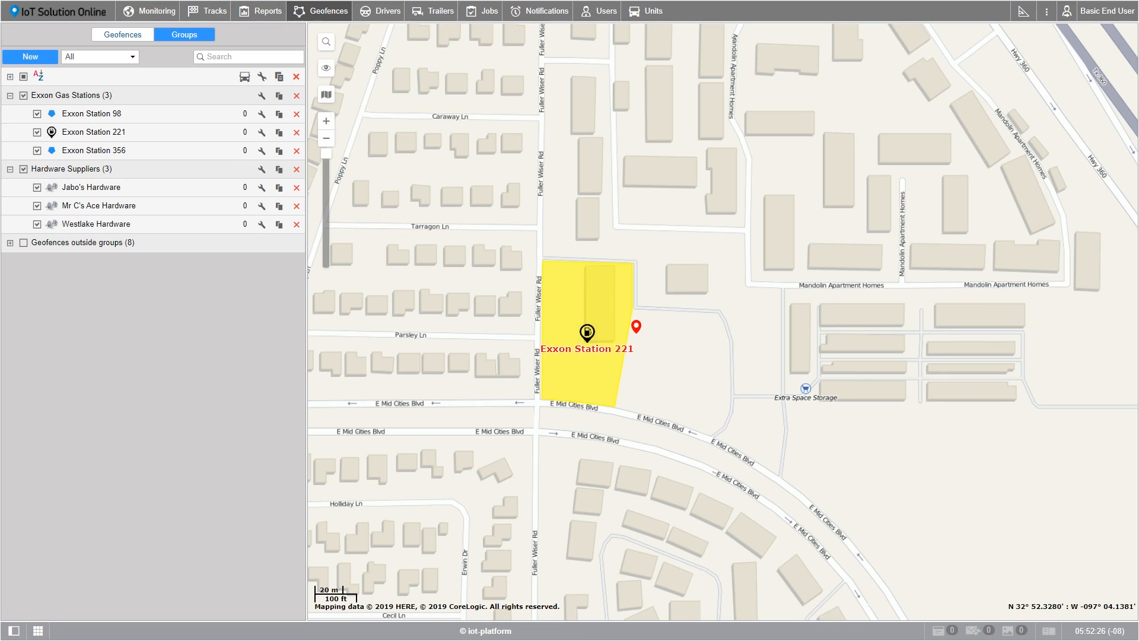